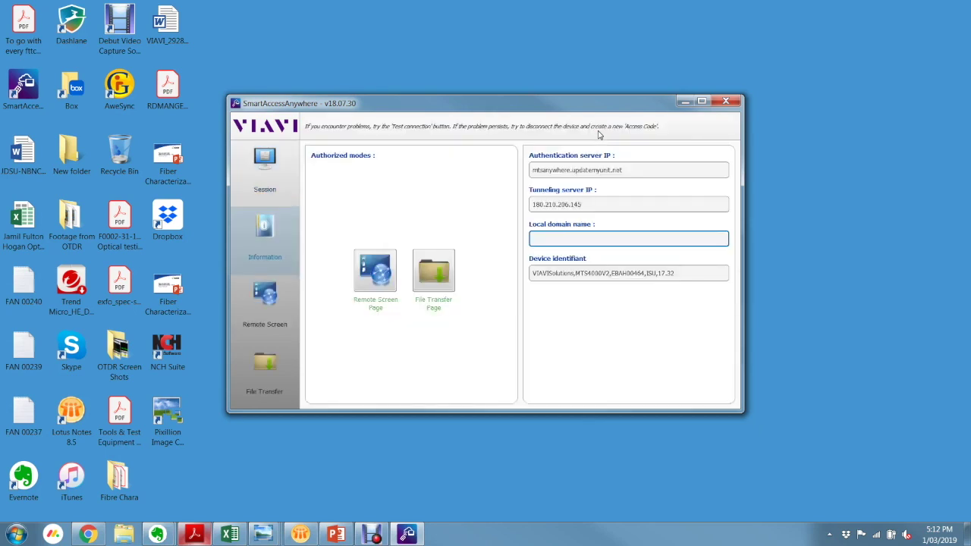
Open the device's remote screen in a maximized window and dismiss the access code message
left_click(375, 284)
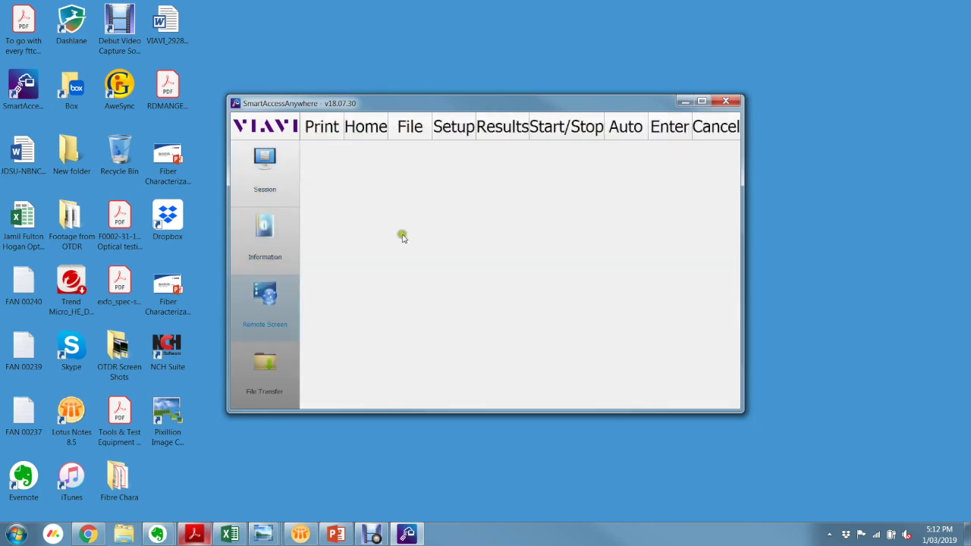
left_click(702, 101)
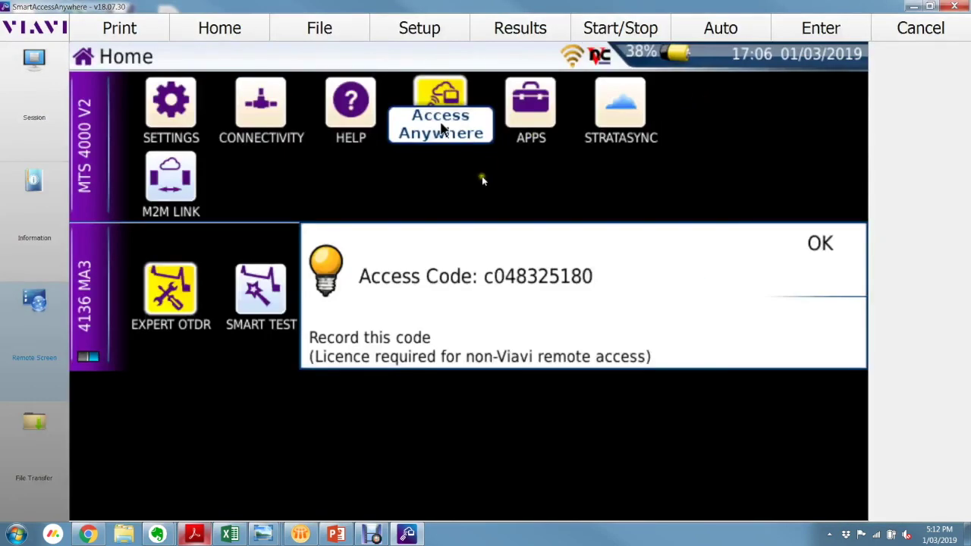
left_click(813, 243)
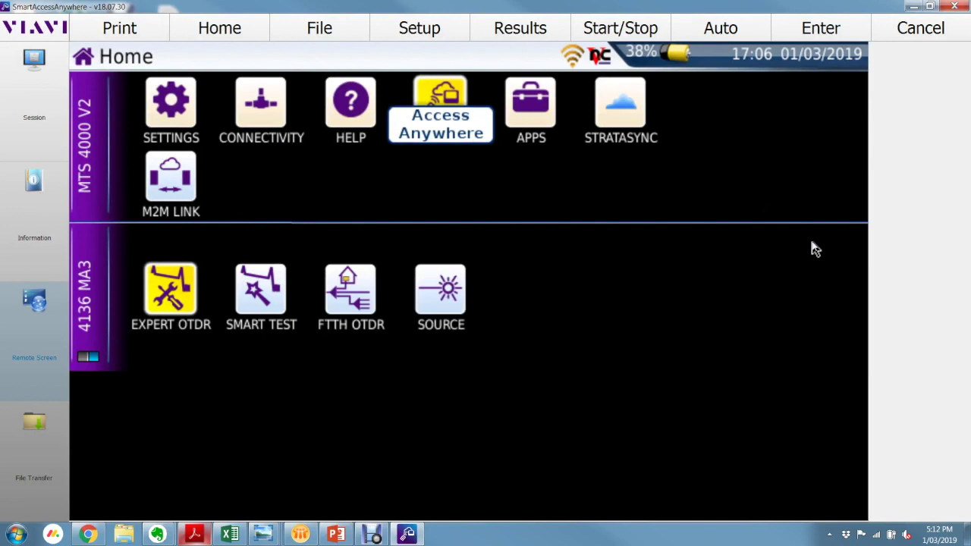
Review the OTDR's Acquisition, Analysis and Link setup pages, and go to its results view
left_click(434, 27)
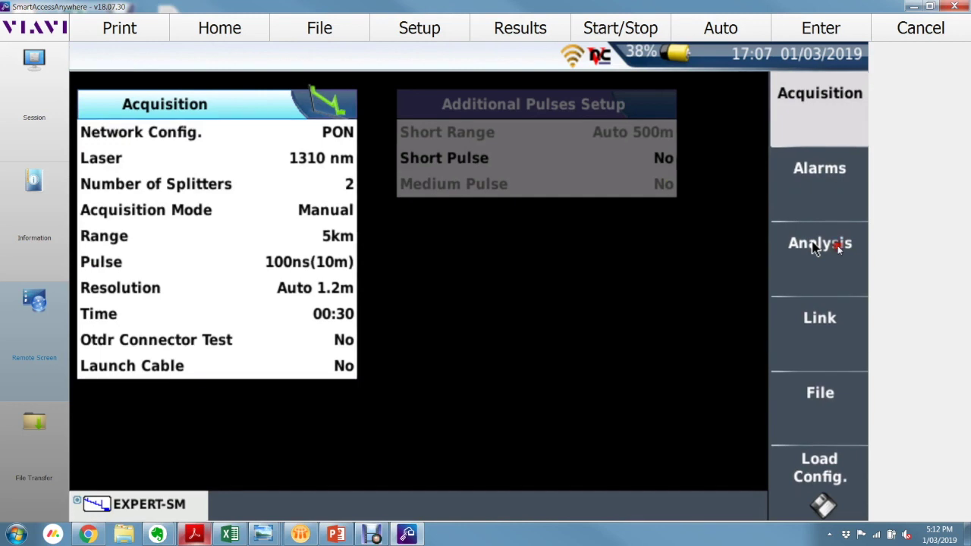
left_click(838, 250)
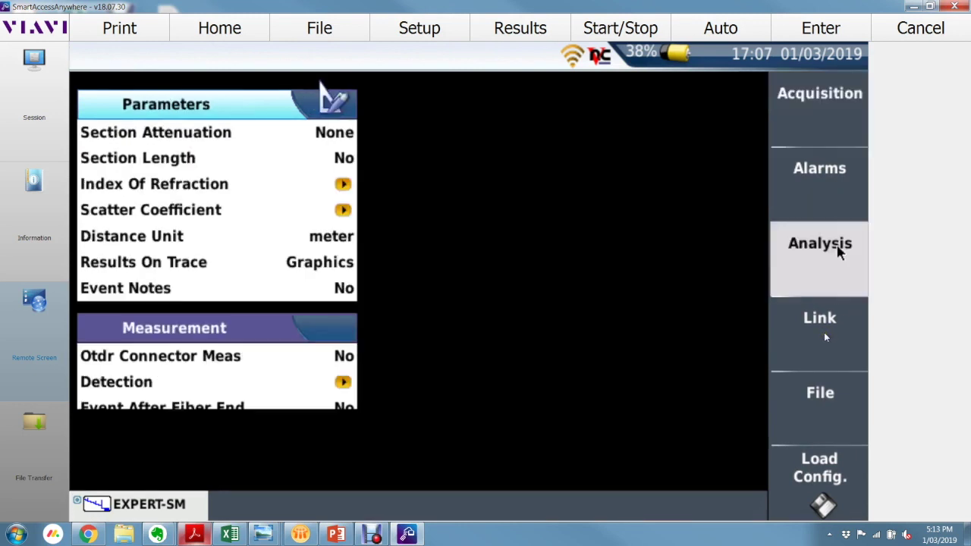
left_click(826, 338)
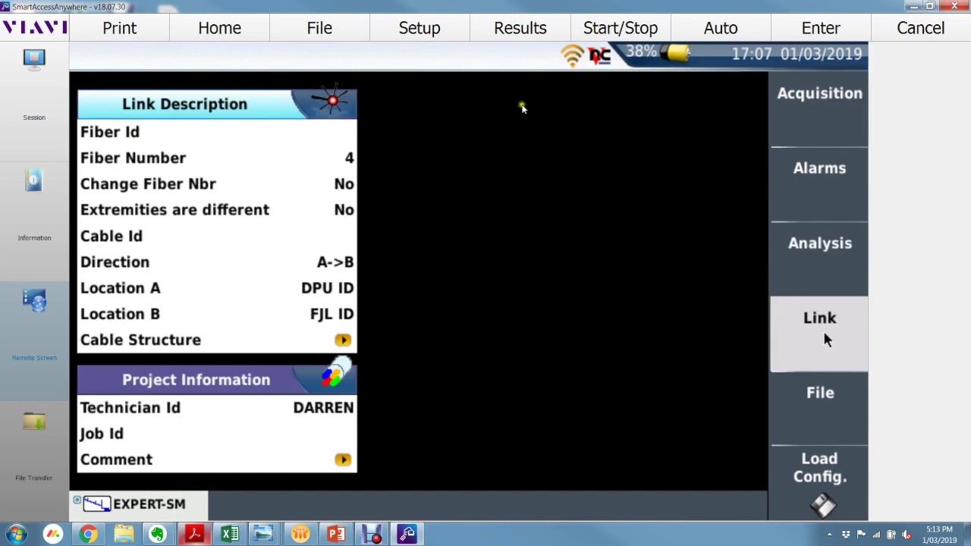
left_click(514, 30)
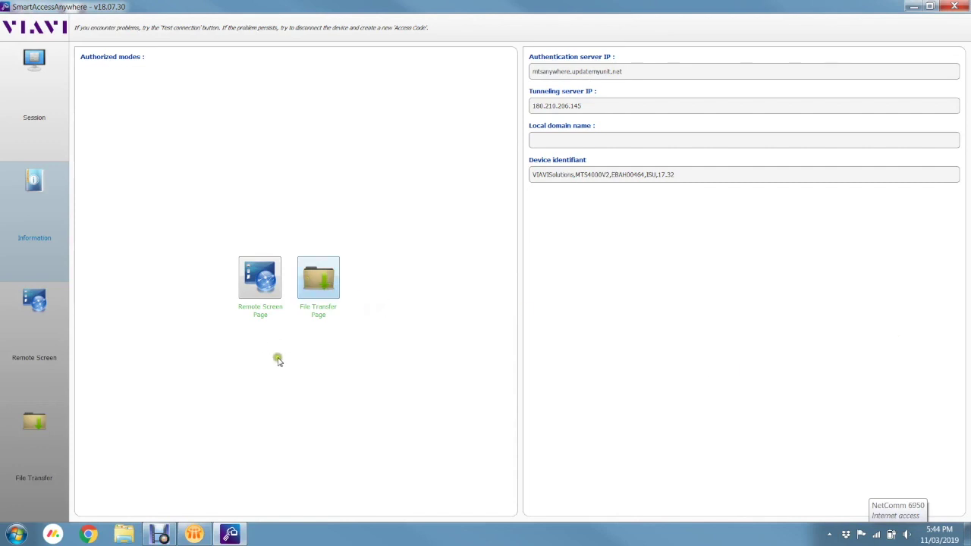
Open the file transfer page and browse the local drive up to its root and back to the home folder
left_click(40, 427)
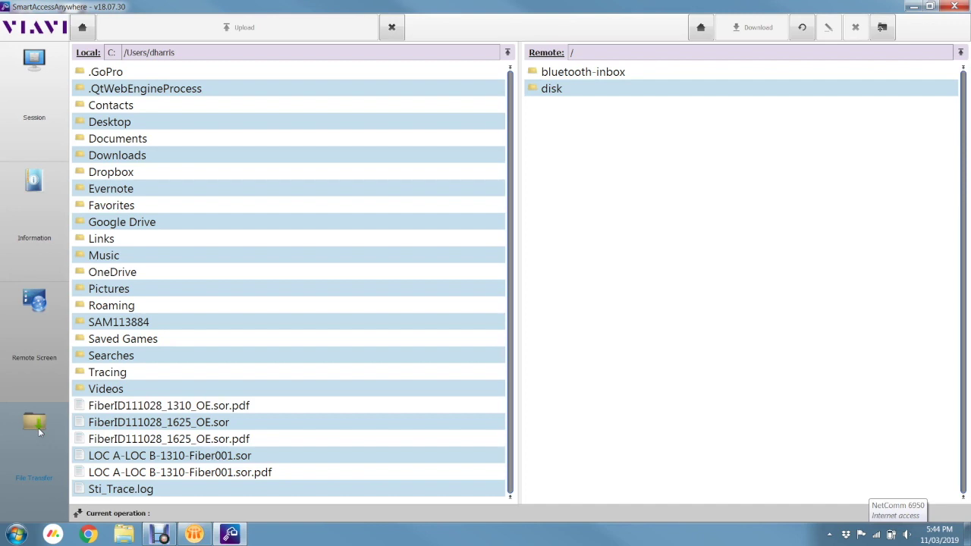
left_click(509, 53)
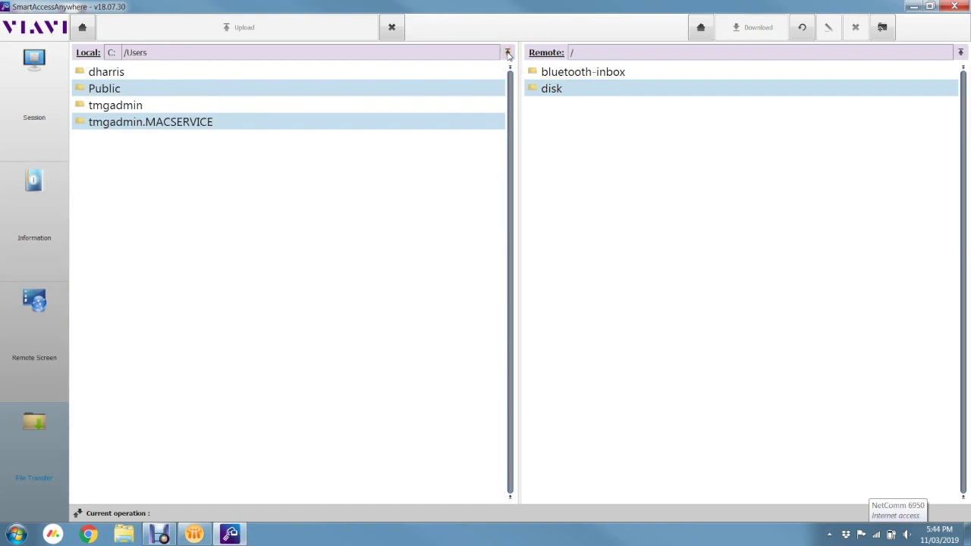
left_click(508, 53)
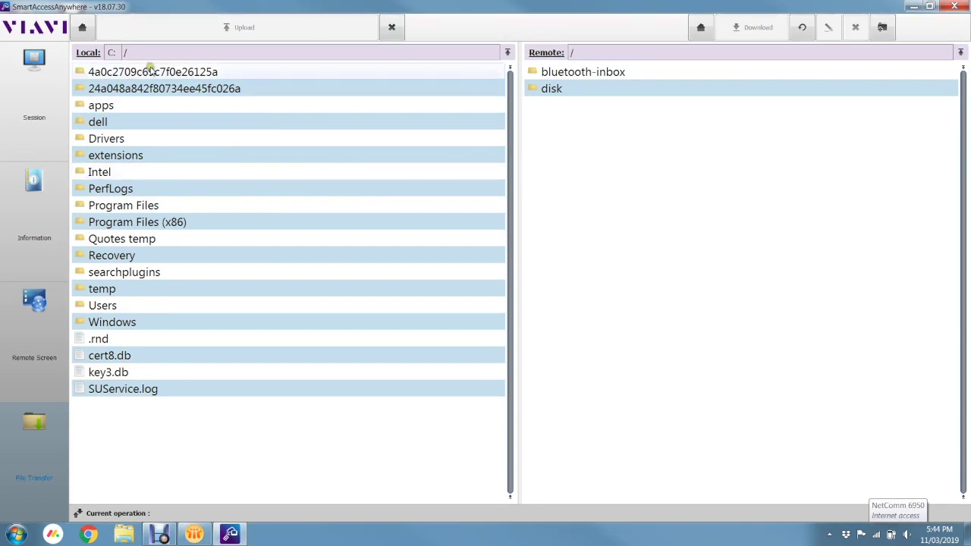
left_click(82, 27)
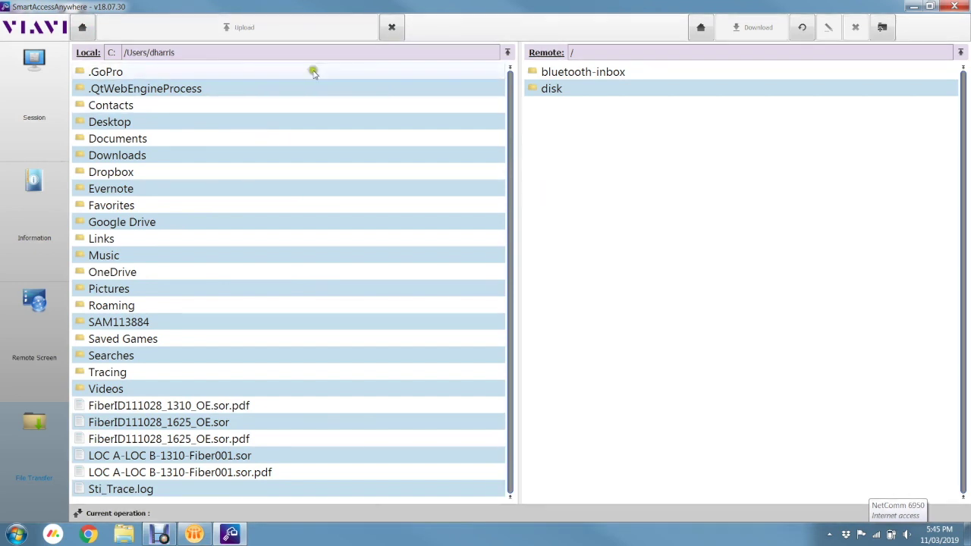
left_click(299, 89)
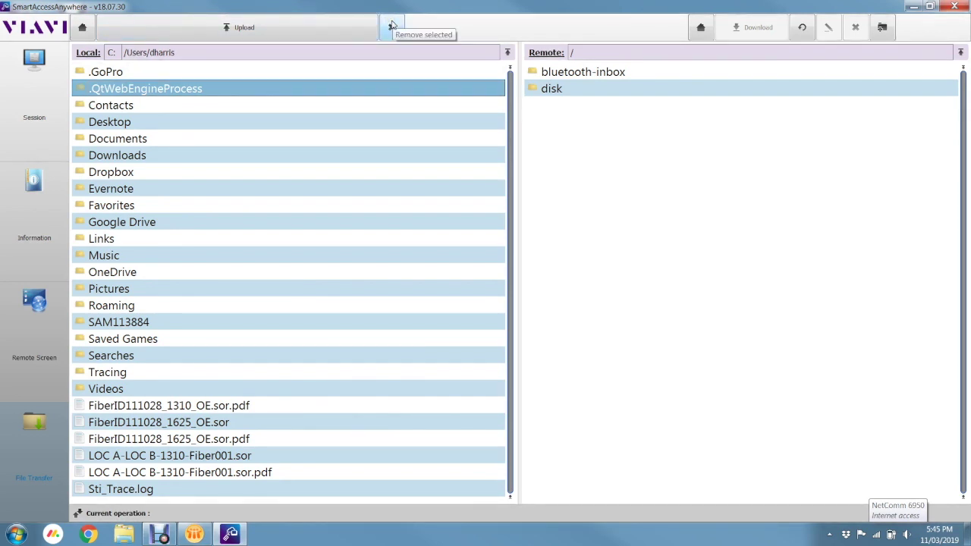
Open the disk folder on the remote device
double_click(551, 89)
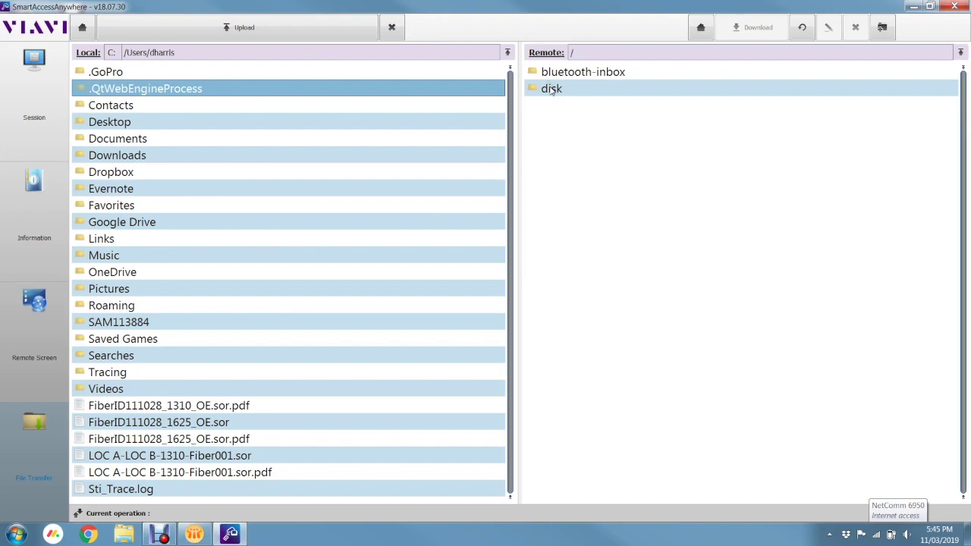
double_click(552, 89)
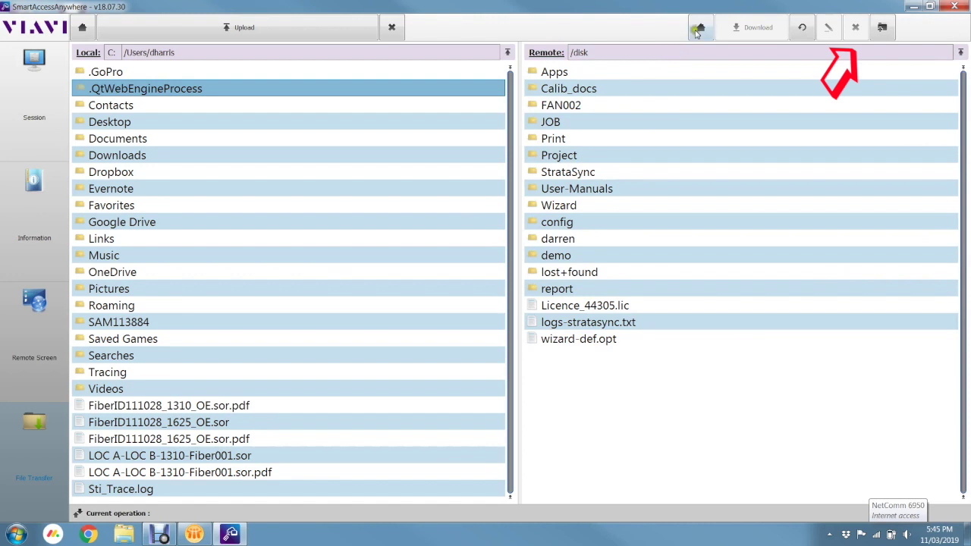
double_click(568, 122)
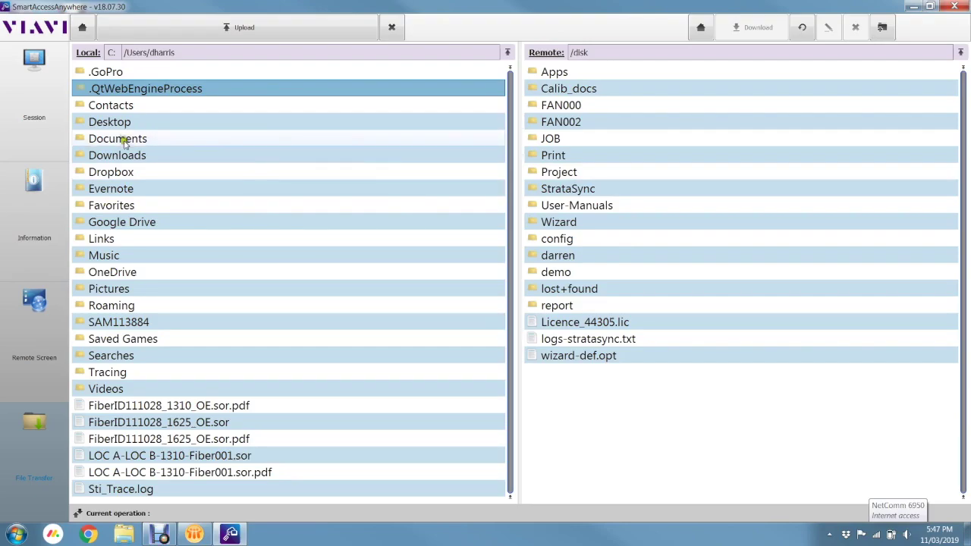
Open the local Documents/Config Files folder and select NBN LFN _NO ALARM .SM-OTDR.fo_cfg
double_click(124, 140)
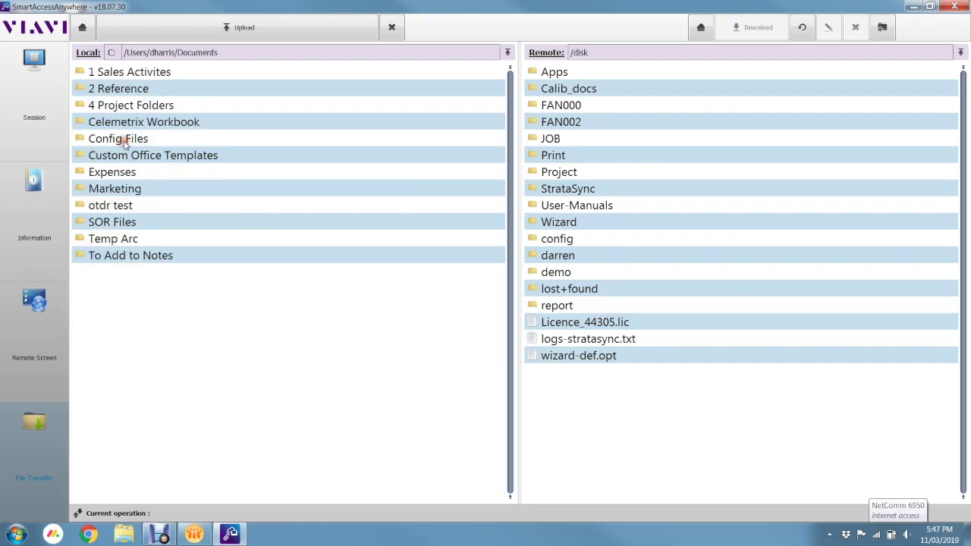
double_click(117, 139)
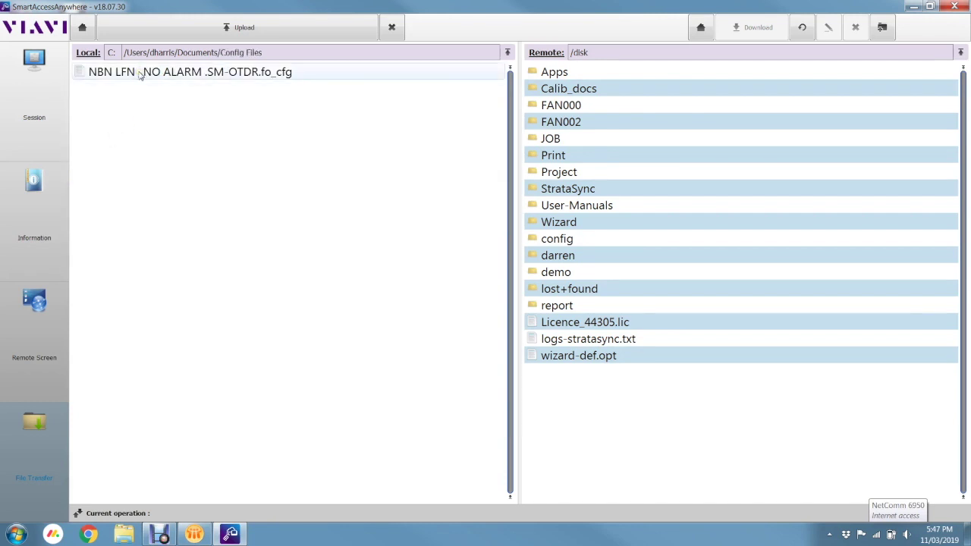
left_click(182, 78)
left_click(183, 76)
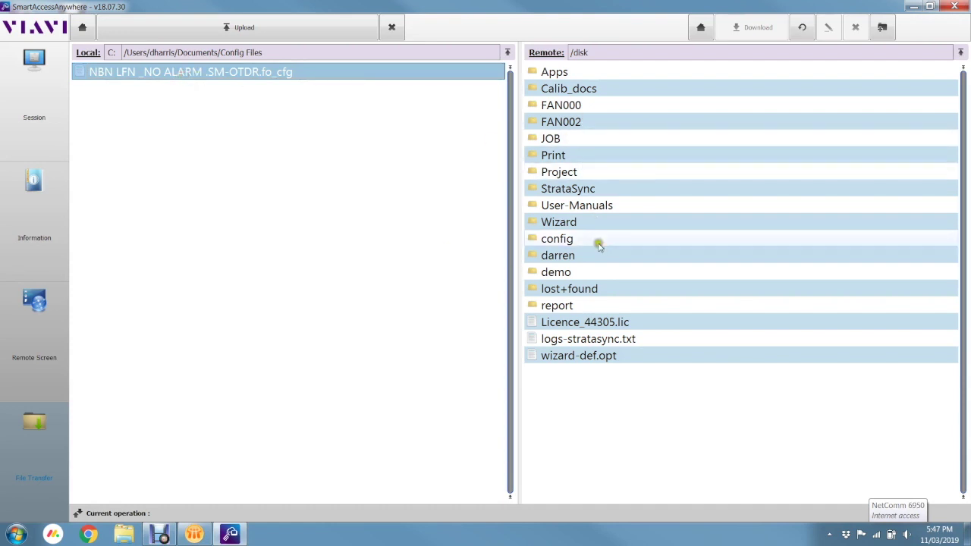
Browse the remote disk to the config/NBN FTTC/MTM LFN FTTC folder
double_click(544, 241)
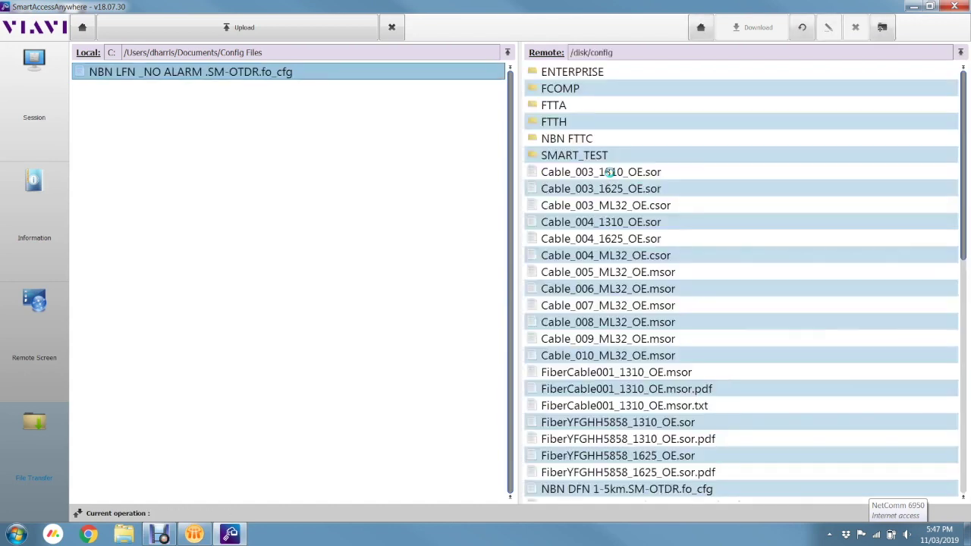
double_click(561, 139)
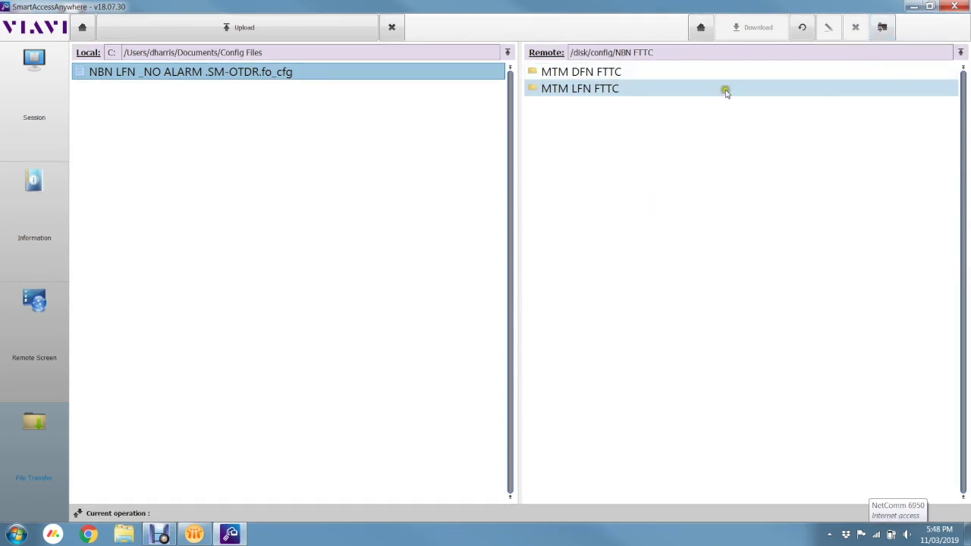
left_click(882, 31)
double_click(591, 89)
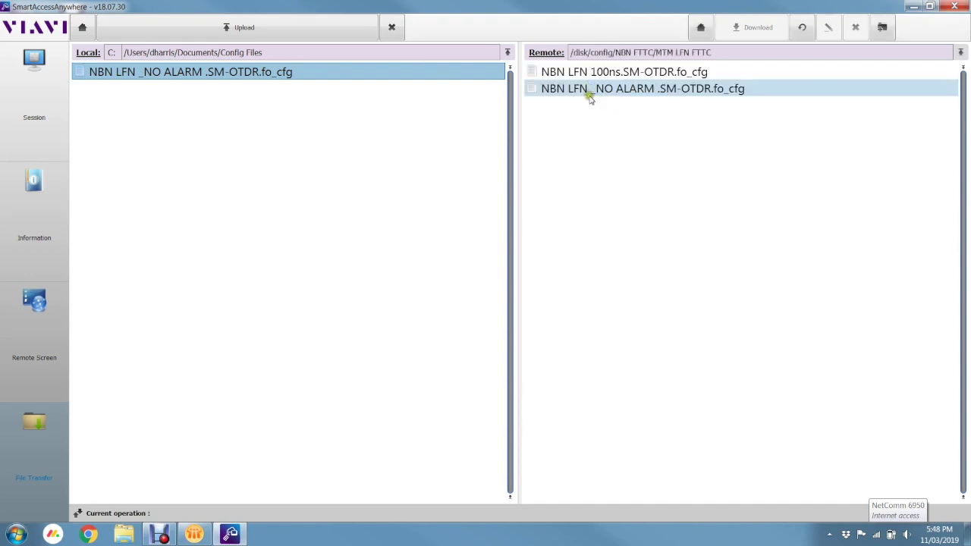
Delete the remote NBN LFN _NO ALARM .SM-OTDR.fo_cfg from MTM LFN FTTC and upload the local copy in its place
left_click(585, 92)
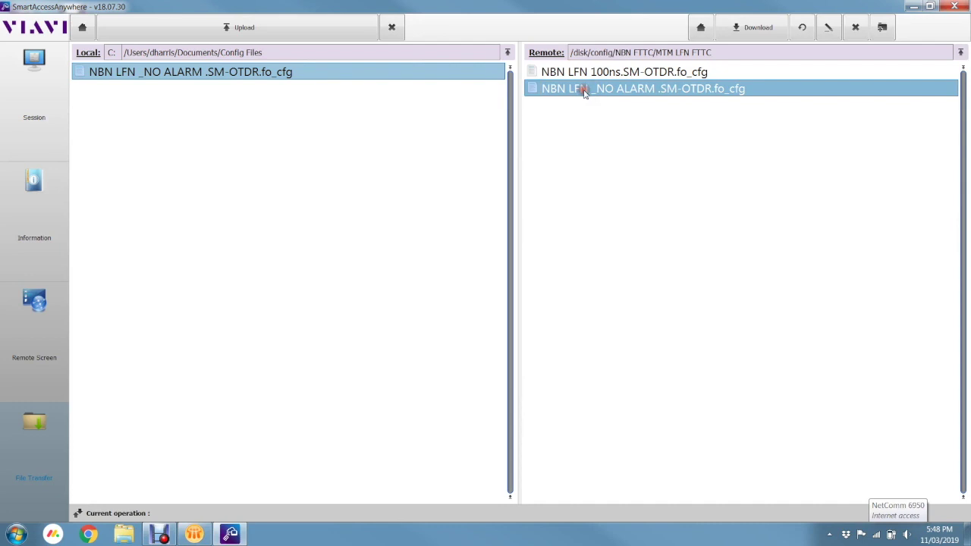
left_click(854, 29)
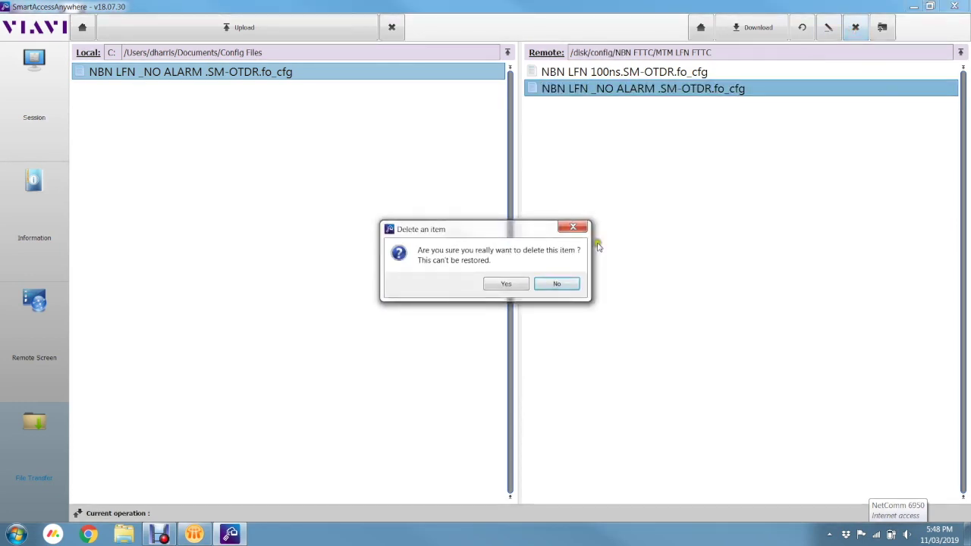
left_click(508, 283)
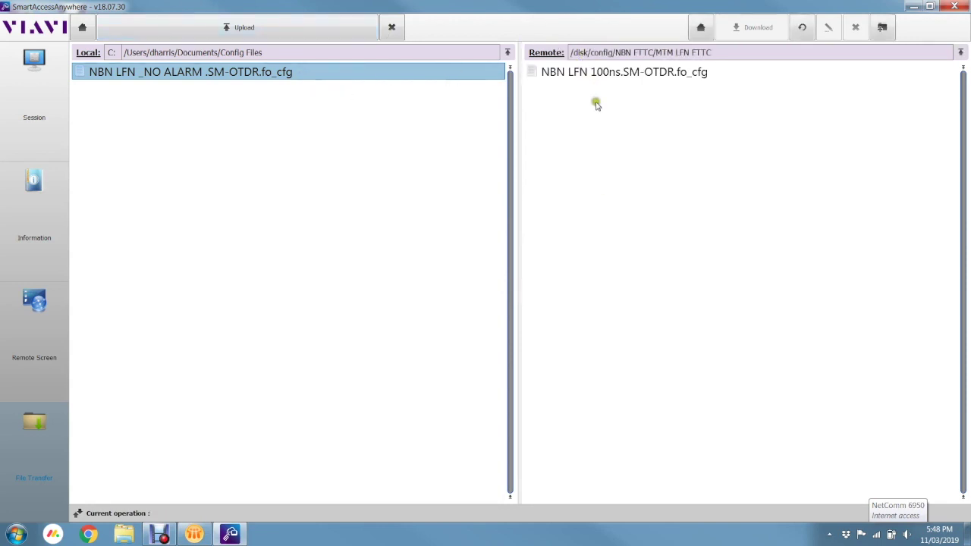
left_click_drag(173, 84, 229, 28)
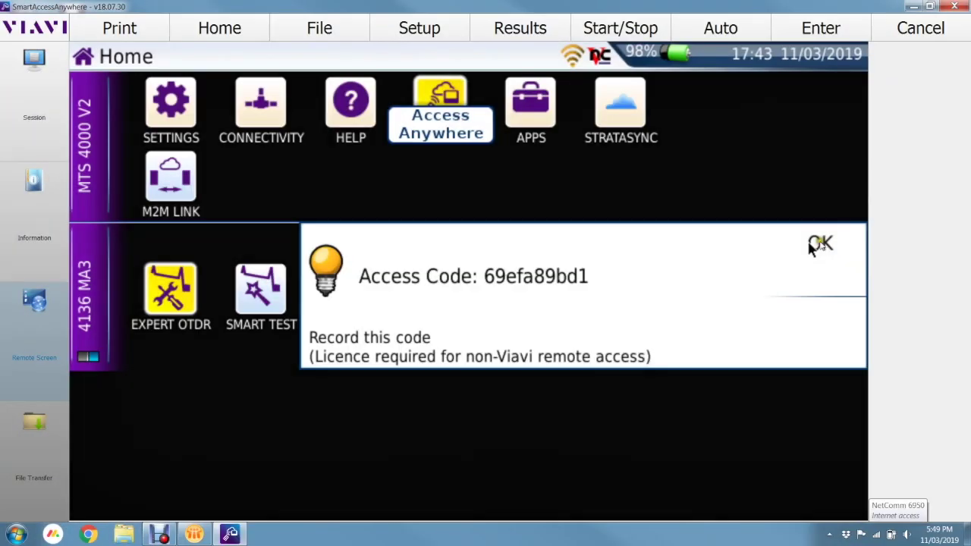
Dismiss the access code message on the remote screen and open the OTDR setup's configuration file browser
left_click(817, 244)
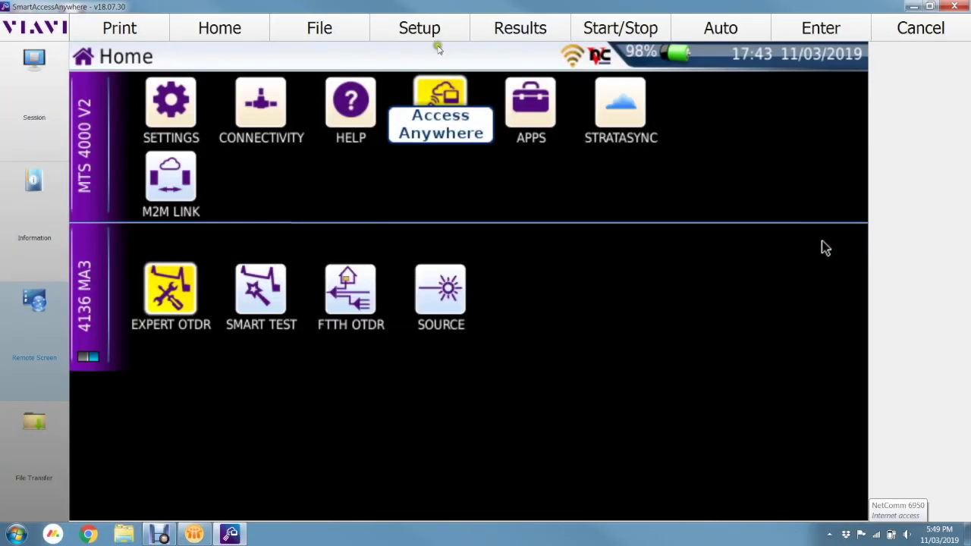
left_click(420, 30)
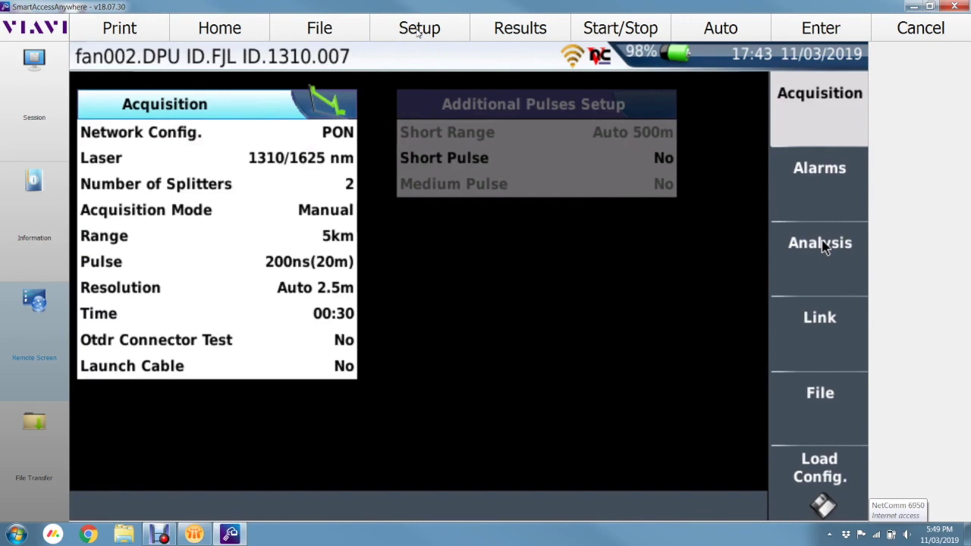
left_click(806, 472)
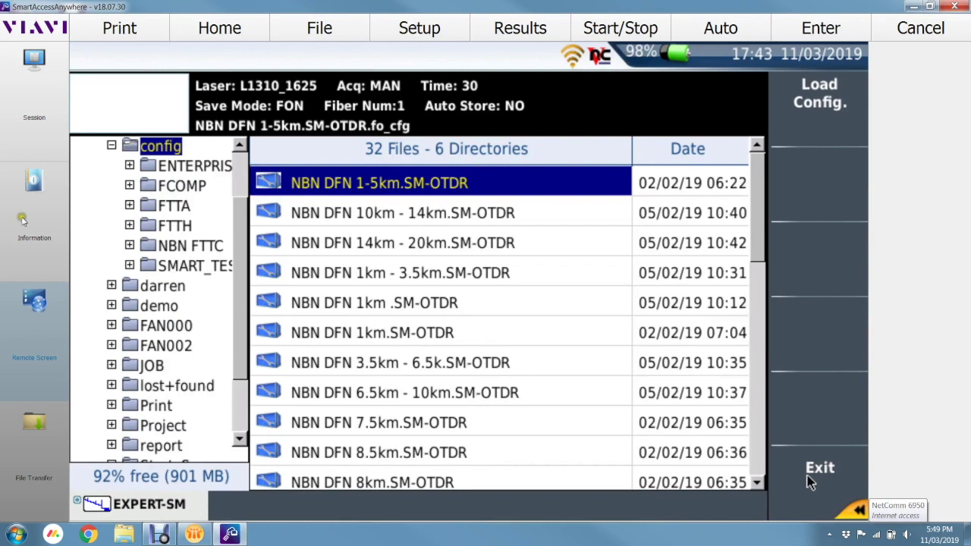
Load the NBN LFN _NO ALARM .SM-OTDR configuration from the NBN FTTC/MTM LFN FTTC folder
left_click(166, 253)
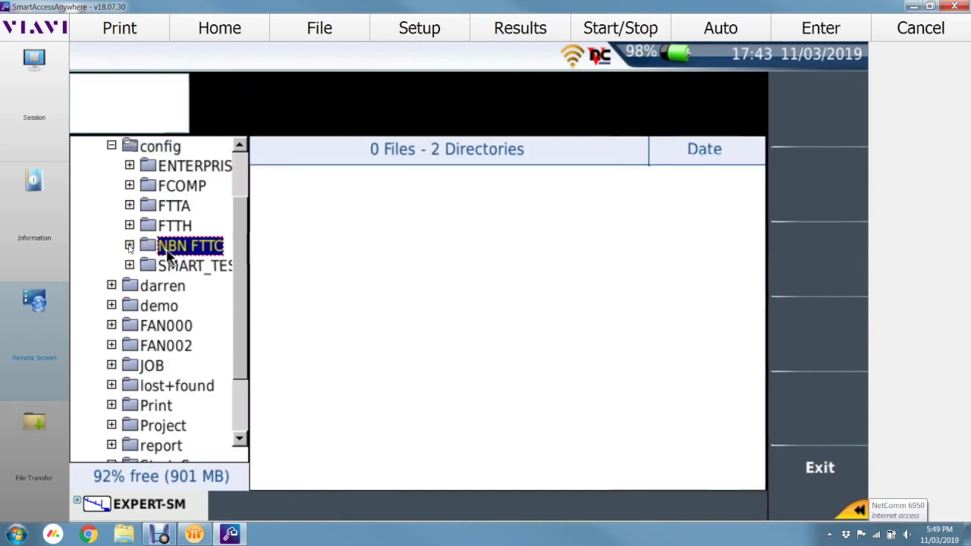
left_click(130, 246)
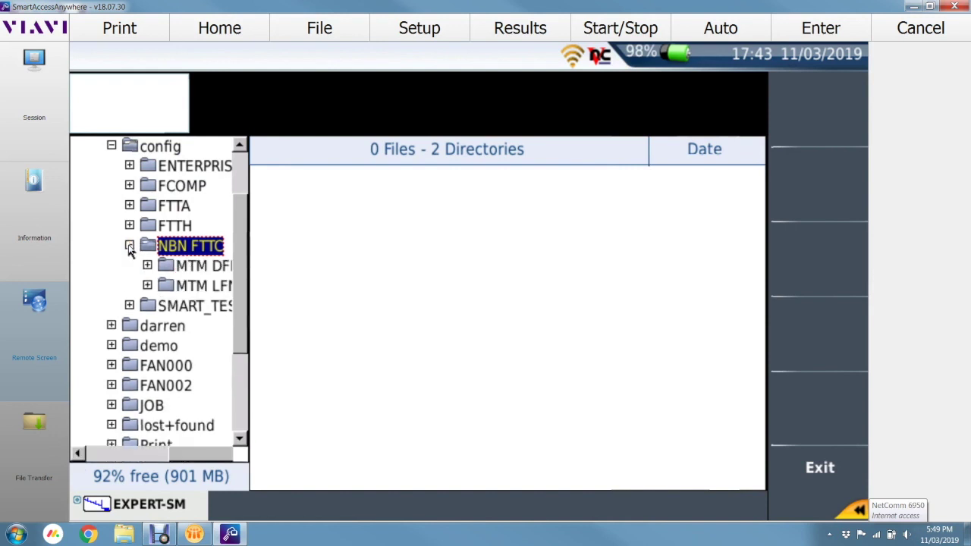
left_click(179, 288)
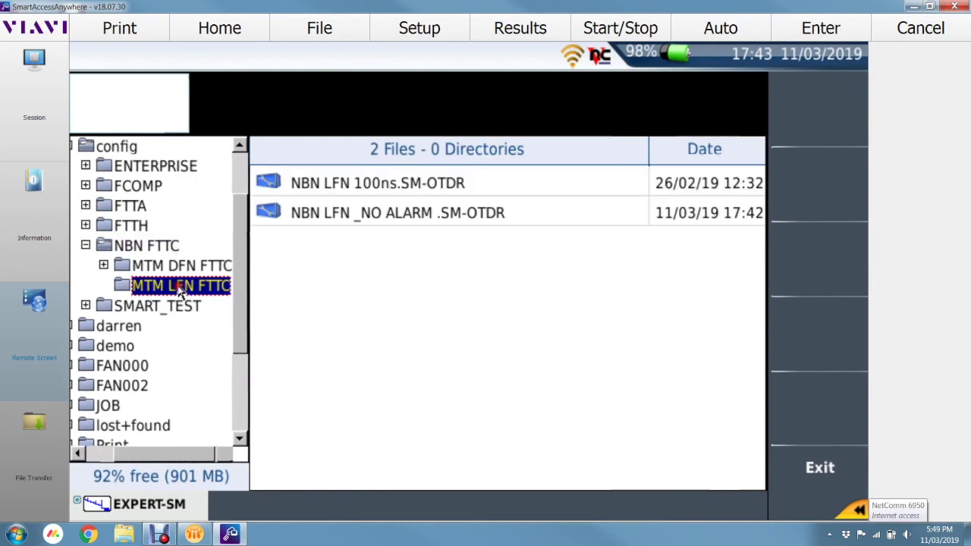
left_click(324, 215)
left_click(812, 124)
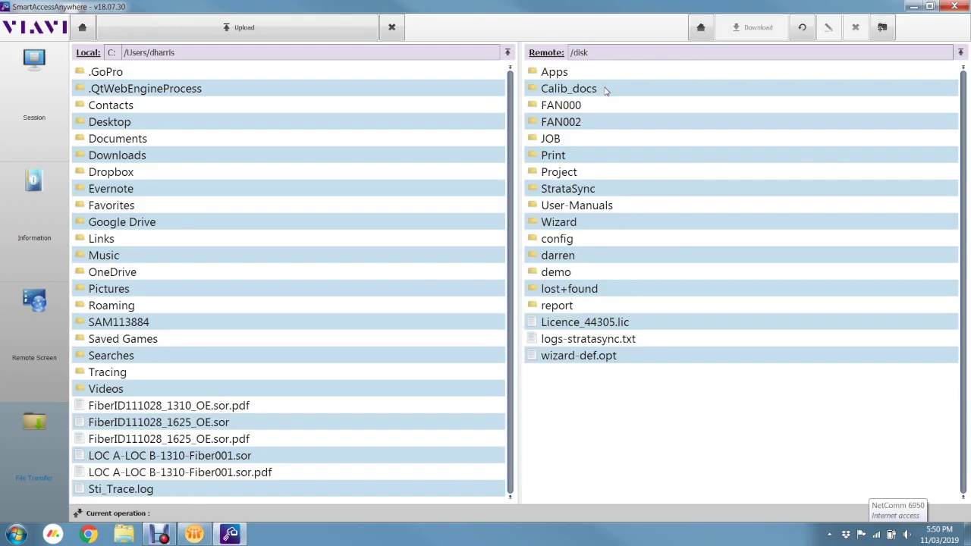
Browse the local side to Documents and create a FAN002 folder there in Windows Explorer, matching the remote result folder
left_click(556, 126)
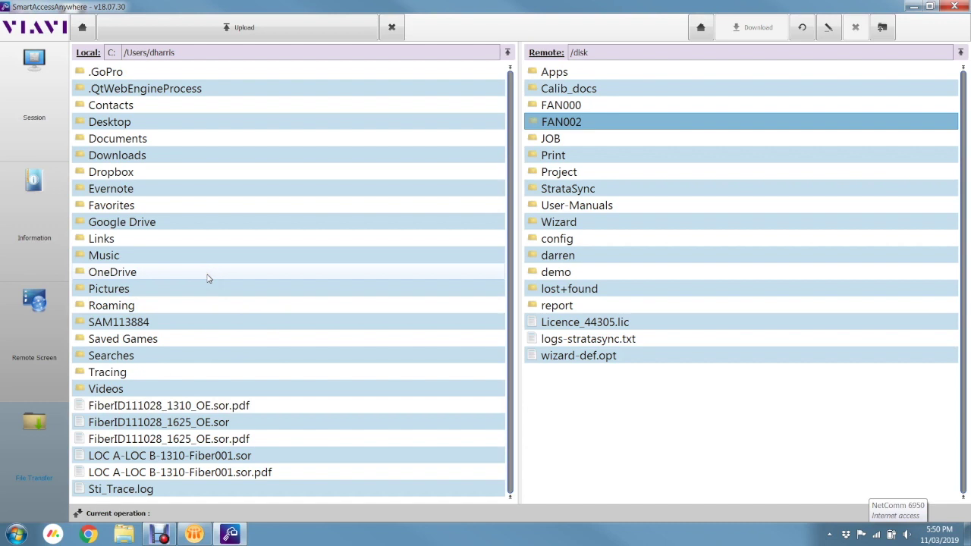
double_click(104, 139)
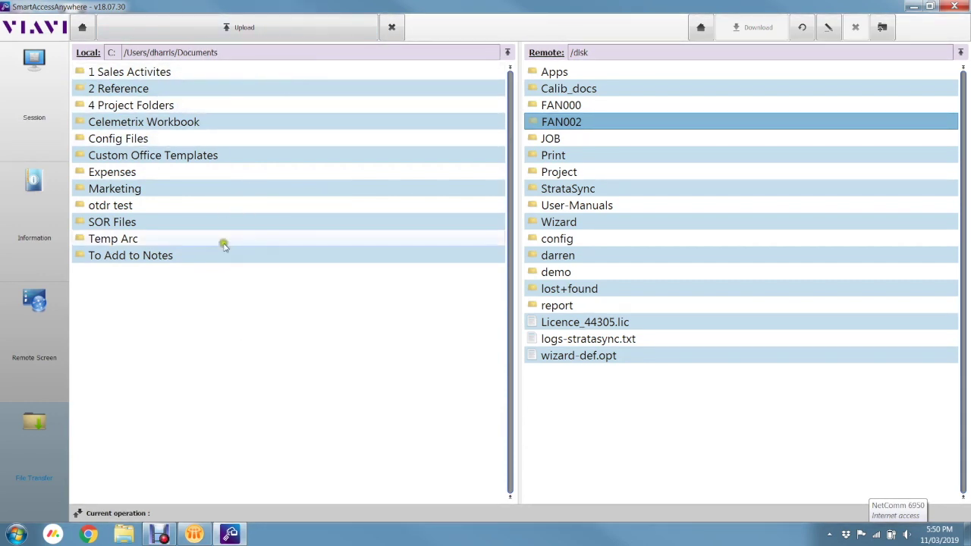
left_click(125, 535)
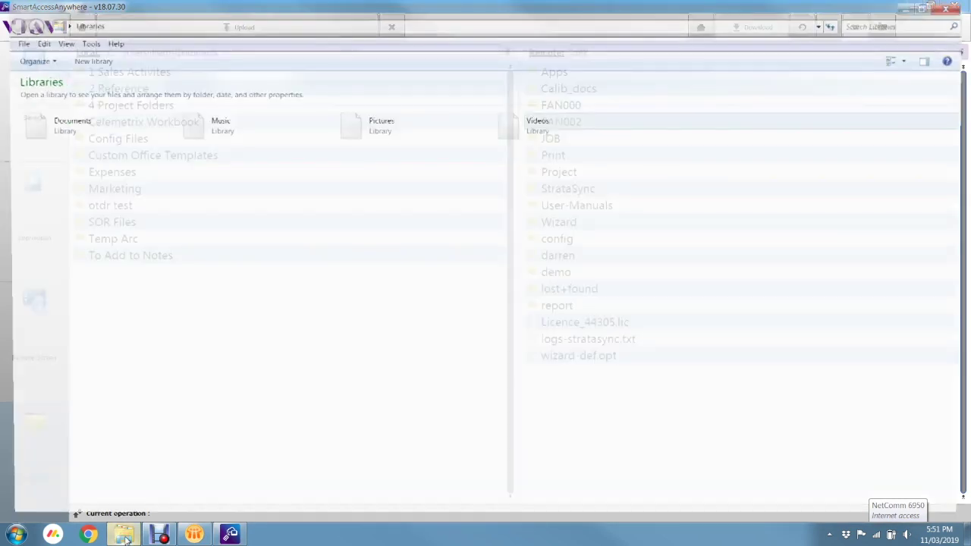
left_click(27, 125)
double_click(27, 126)
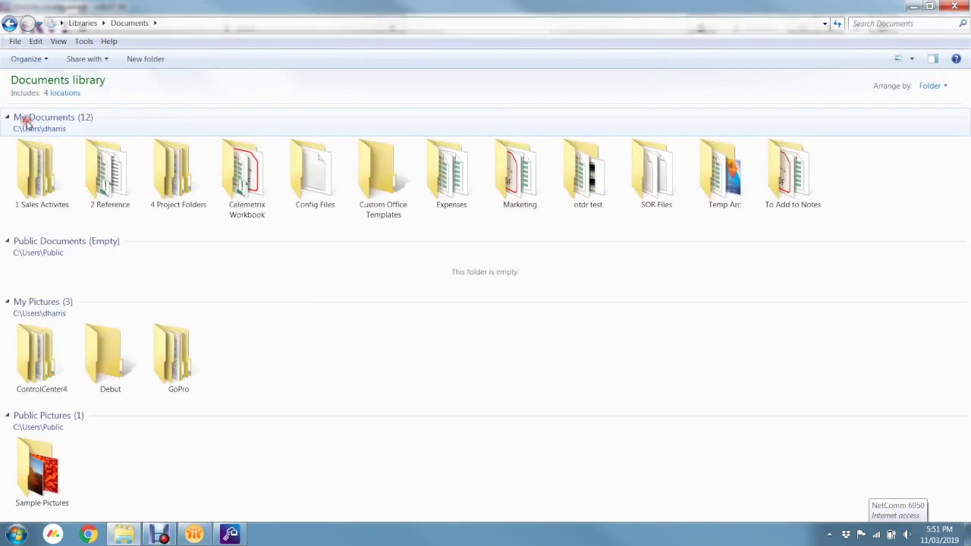
left_click(135, 60)
type("FAN")
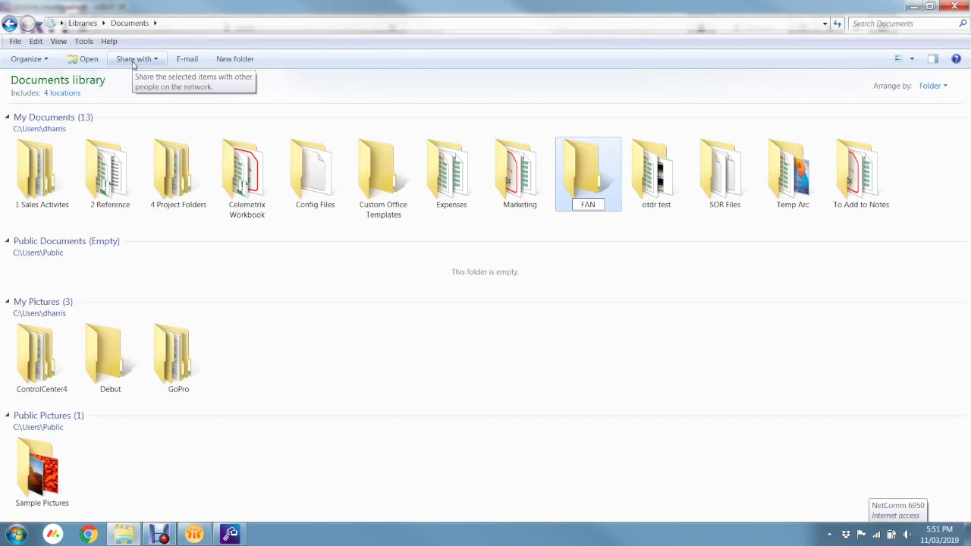
type("002")
key("Return")
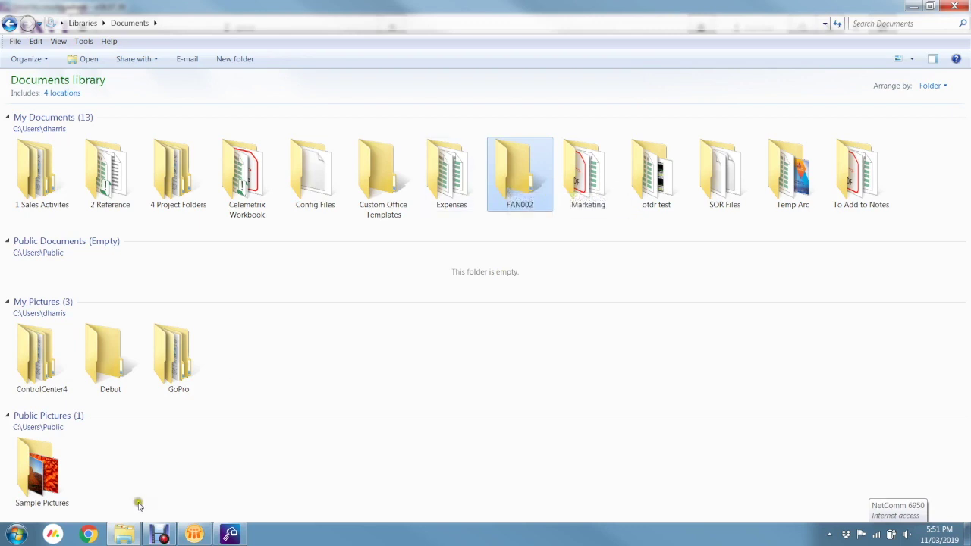
Return to SmartAccessAnywhere and open the FAN002 folder on both the local and remote sides
left_click(231, 536)
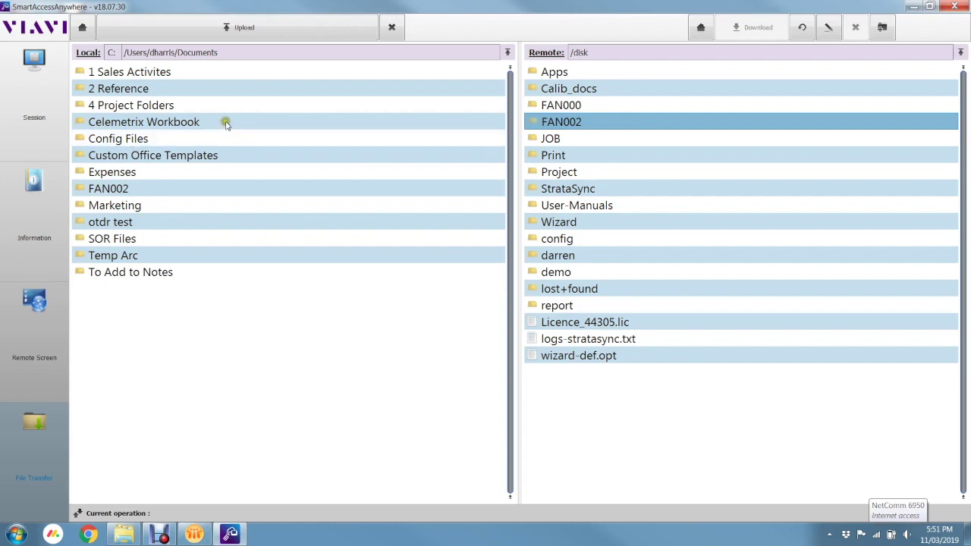
double_click(130, 192)
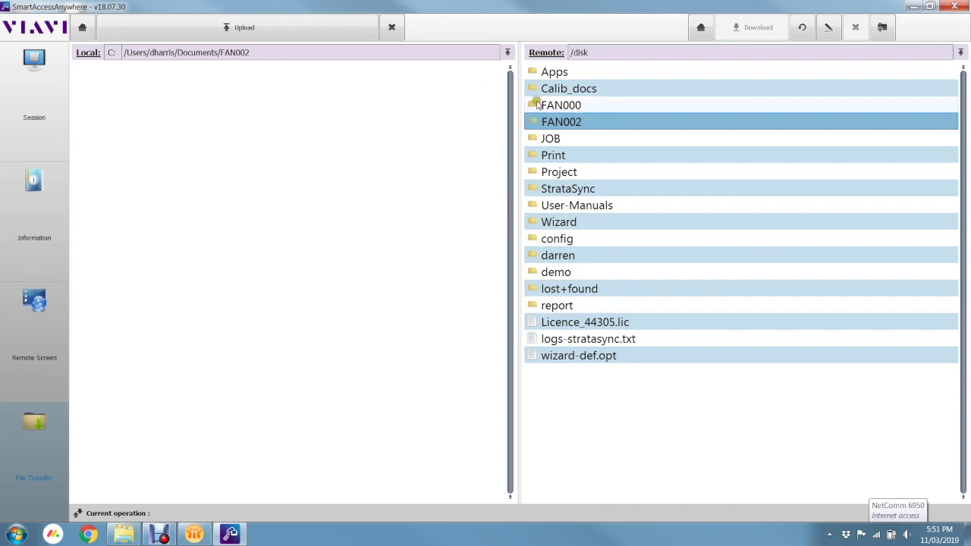
double_click(577, 121)
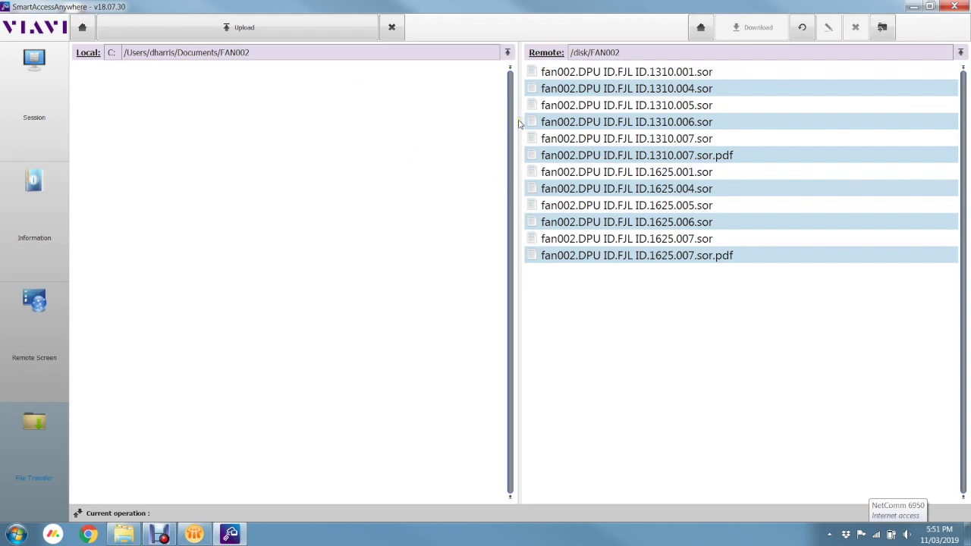
Select all files in the remote FAN002 folder and download them to the local FAN002 folder
left_click(582, 74)
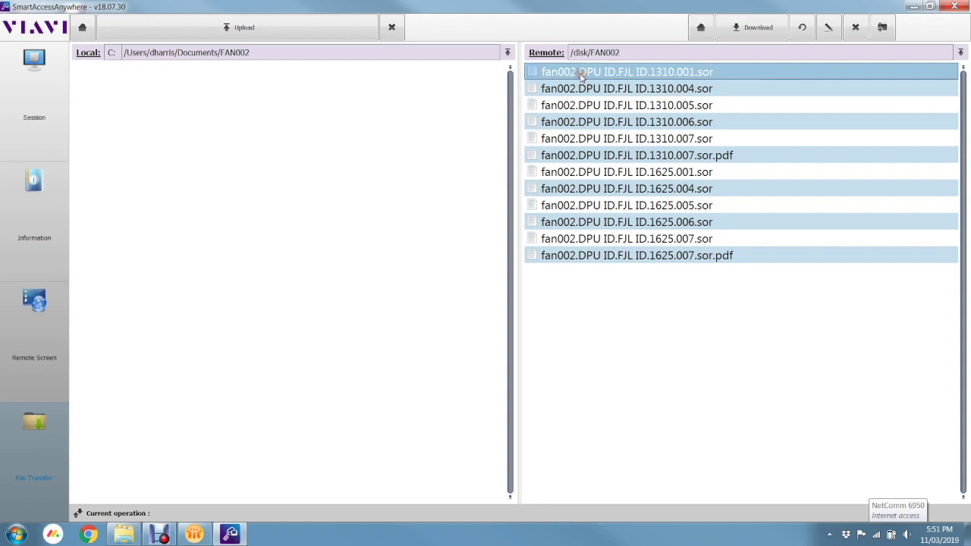
left_click(584, 88)
left_click(578, 71)
left_click(581, 88, "ctrl")
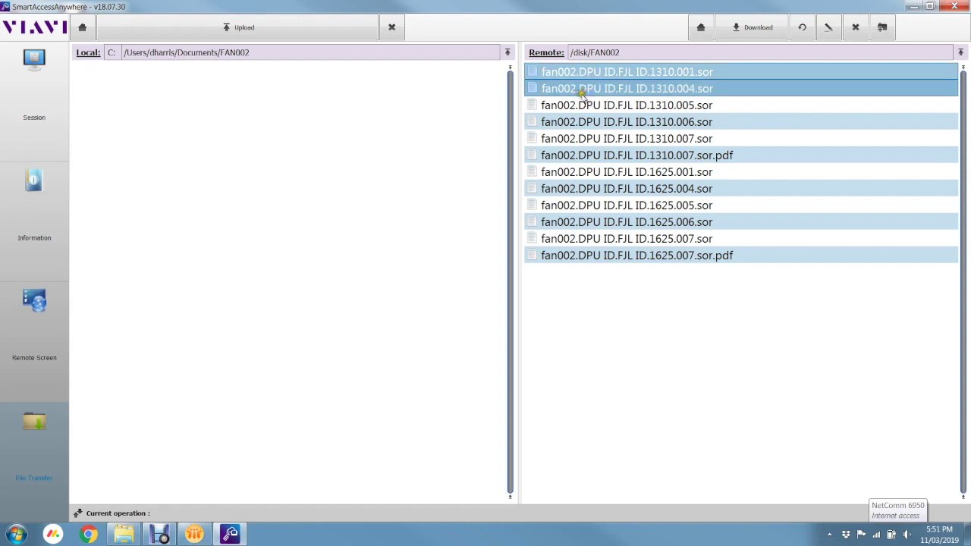
left_click(582, 105, "ctrl")
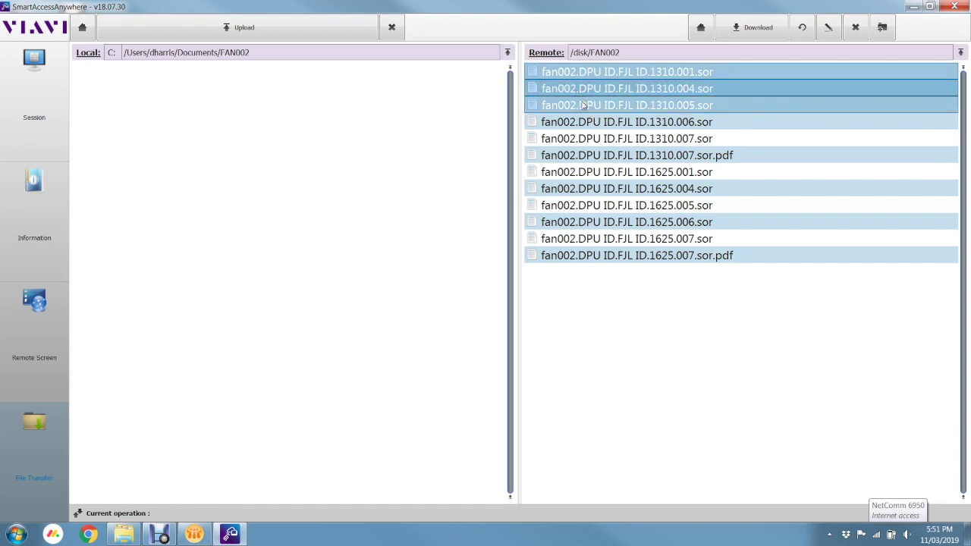
key("ctrl+a")
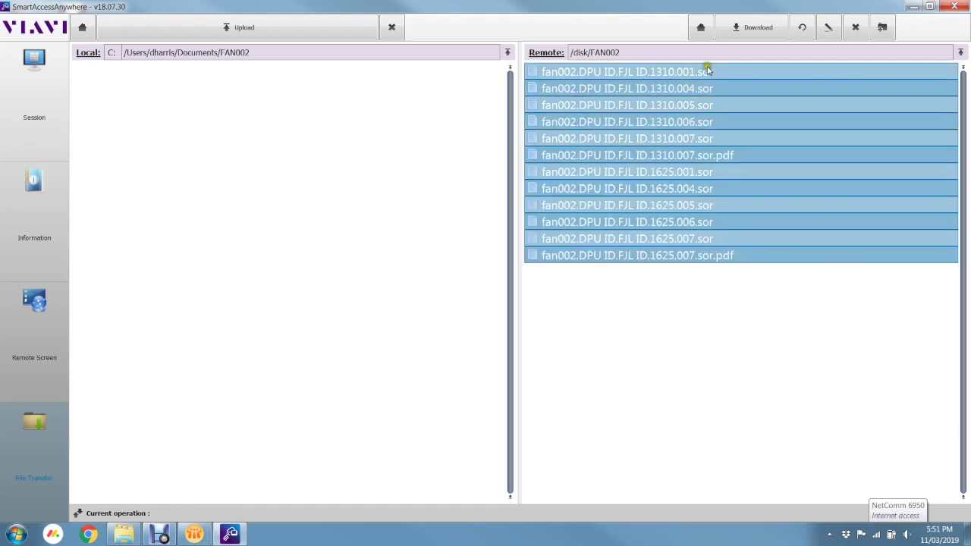
left_click(742, 35)
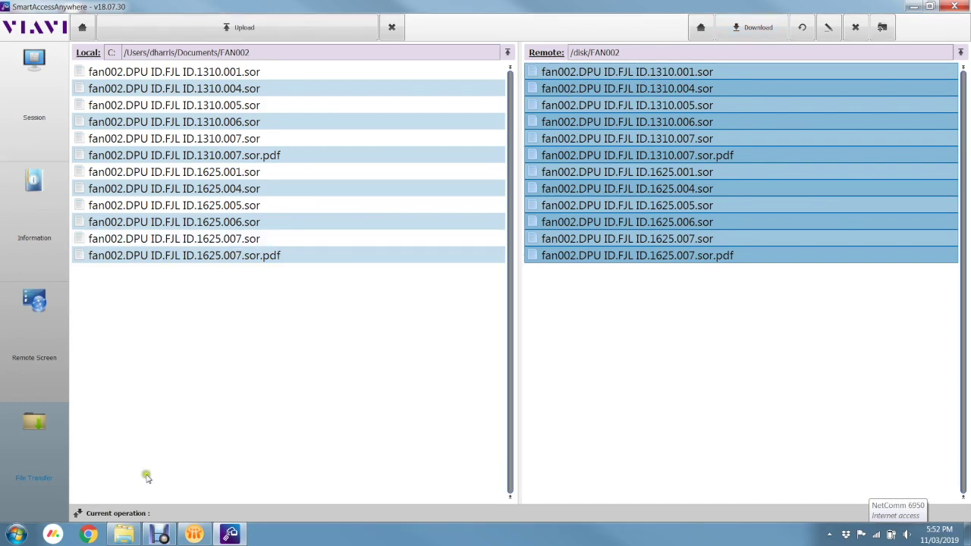
Switch to Windows Explorer, open the FAN002 folder in Documents and examine the downloaded SOR and PDF files
left_click(124, 535)
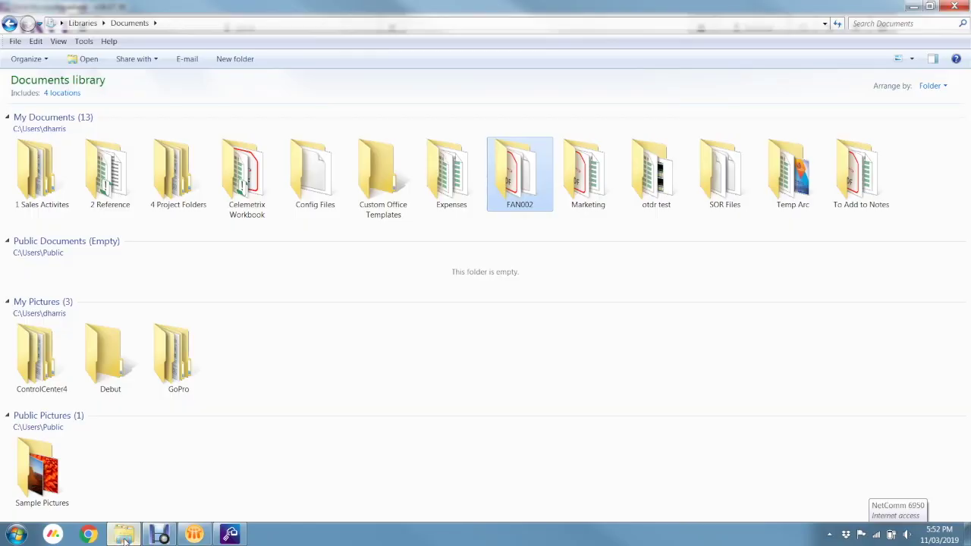
double_click(521, 175)
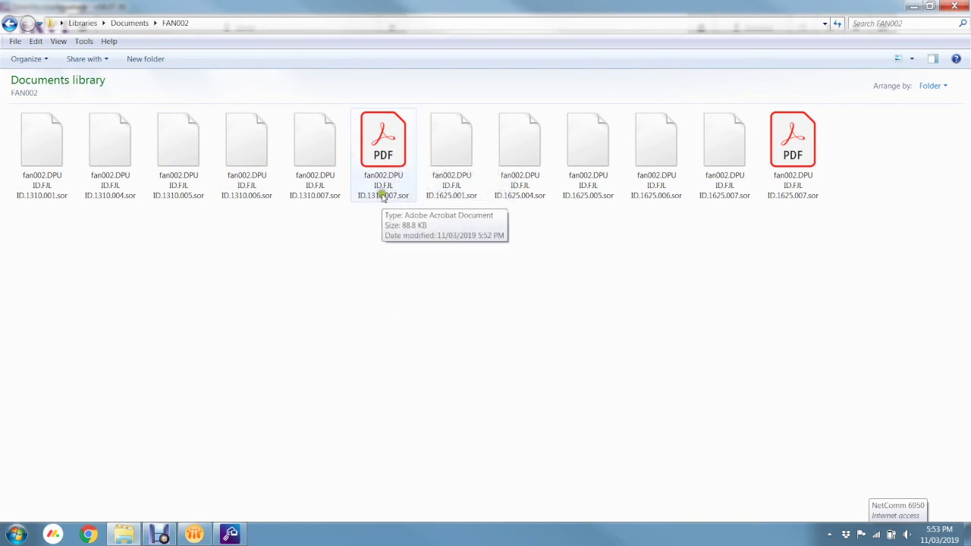
left_click(416, 189)
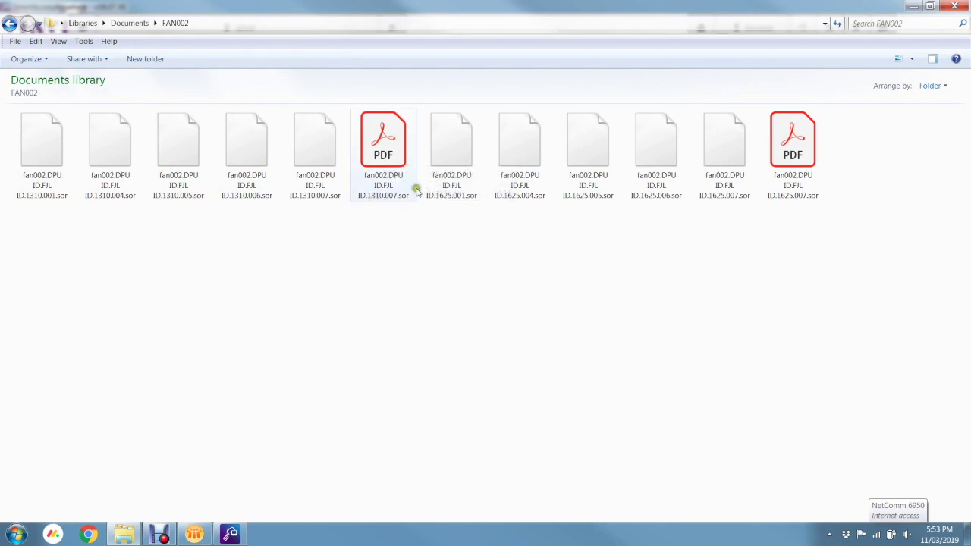
left_click(799, 205)
left_click(393, 191)
left_click(382, 162)
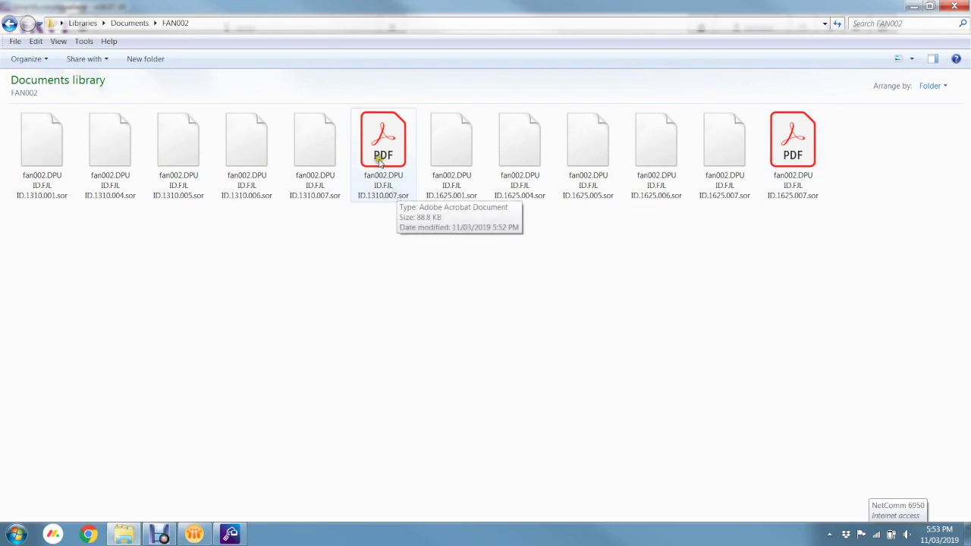
left_click(381, 172)
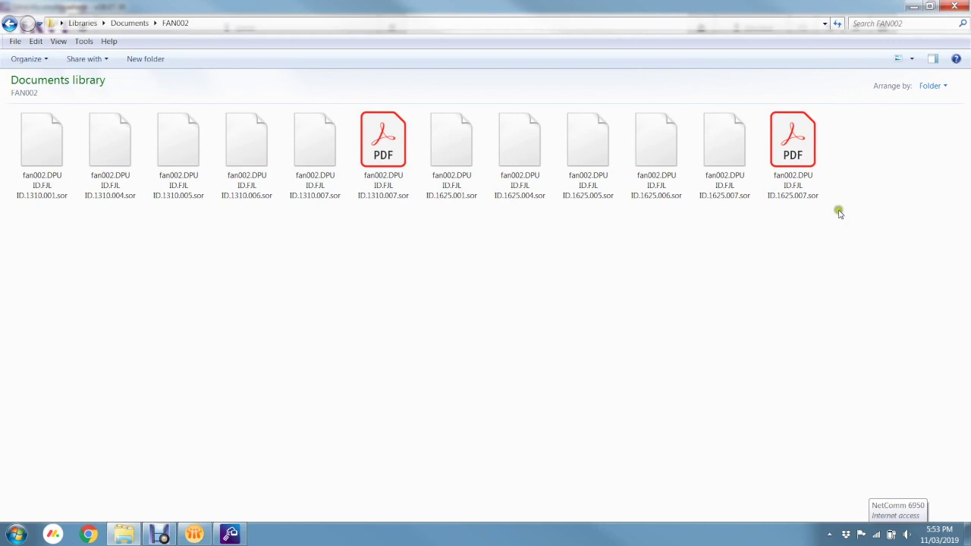
Open the PDF report fan002.DPU ID.FJL ID.1310.007.sor.pdf and review its setup, trace and event table
left_click(375, 147)
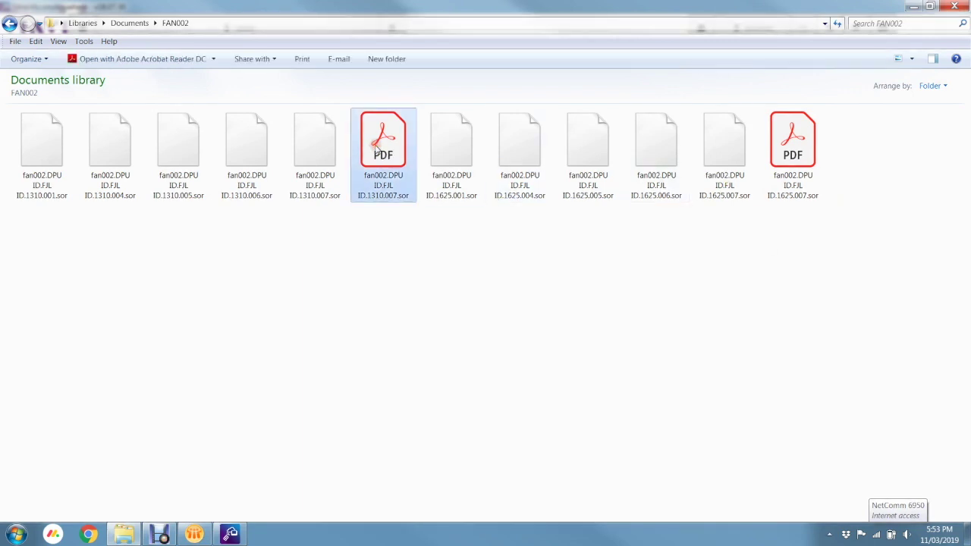
double_click(377, 149)
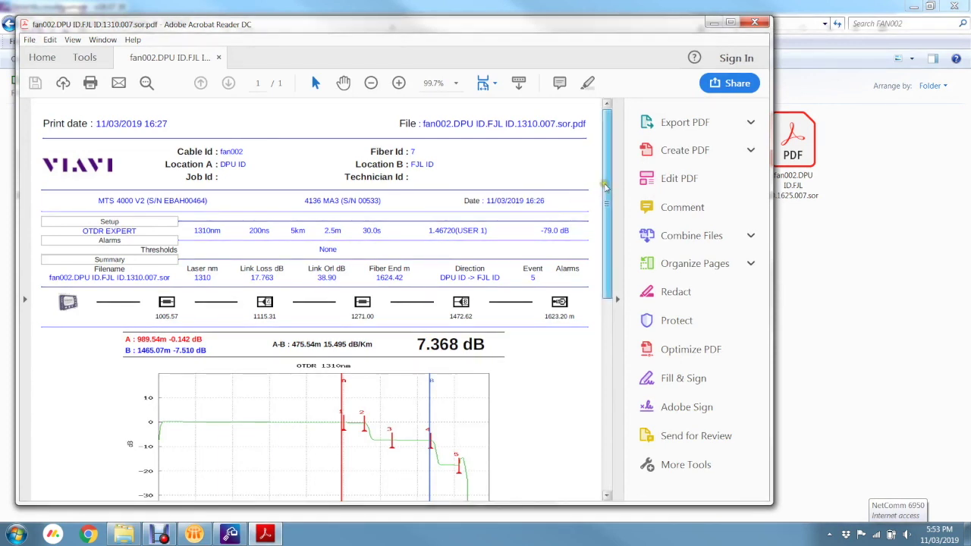
scroll(584, 196, "down", 2)
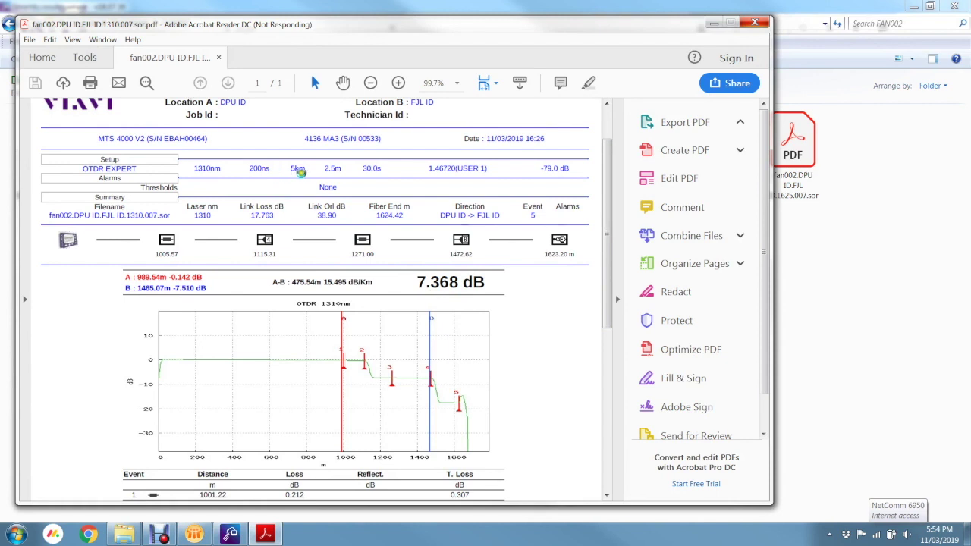
scroll(615, 256, "down", 1)
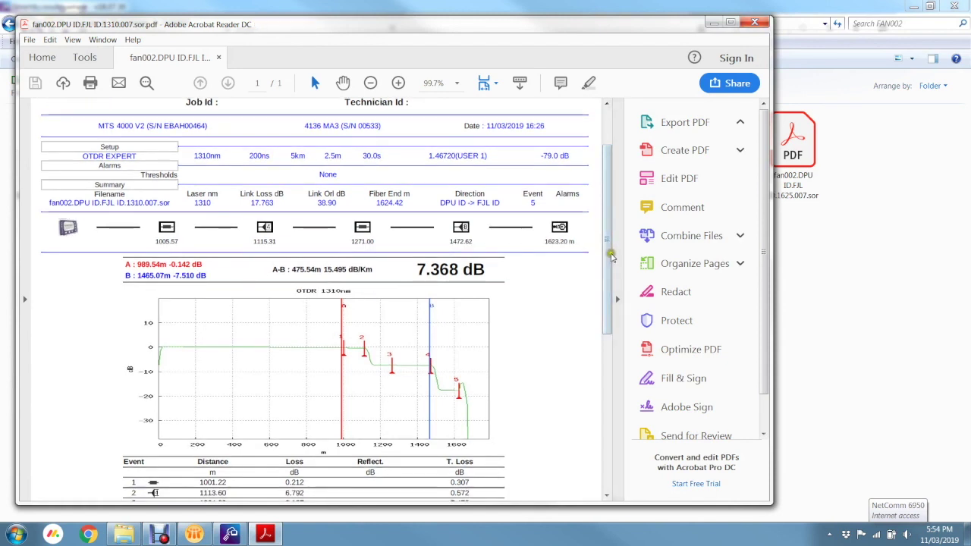
left_click_drag(609, 256, 598, 207)
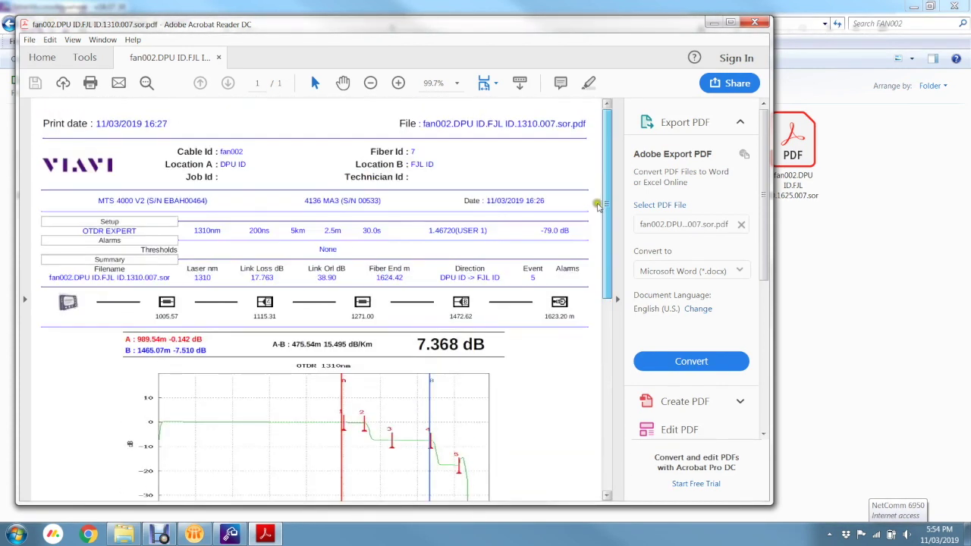